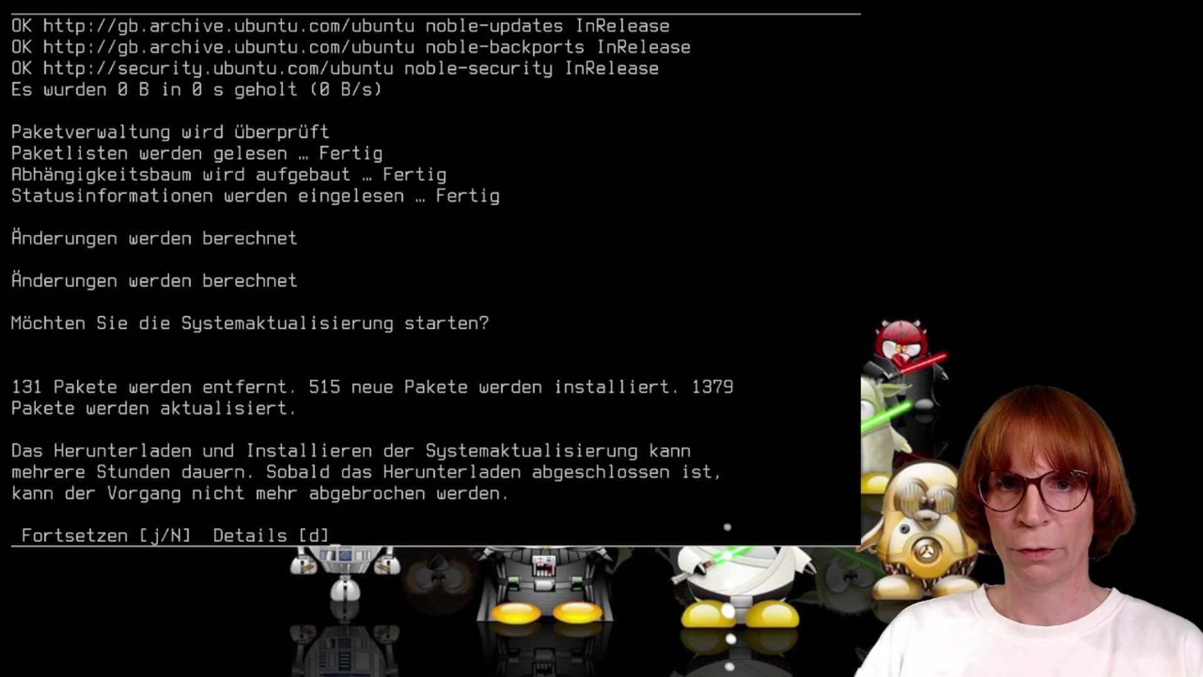
Answer 'j' at the Fortsetzen prompt to start the system upgrade.
text(j)
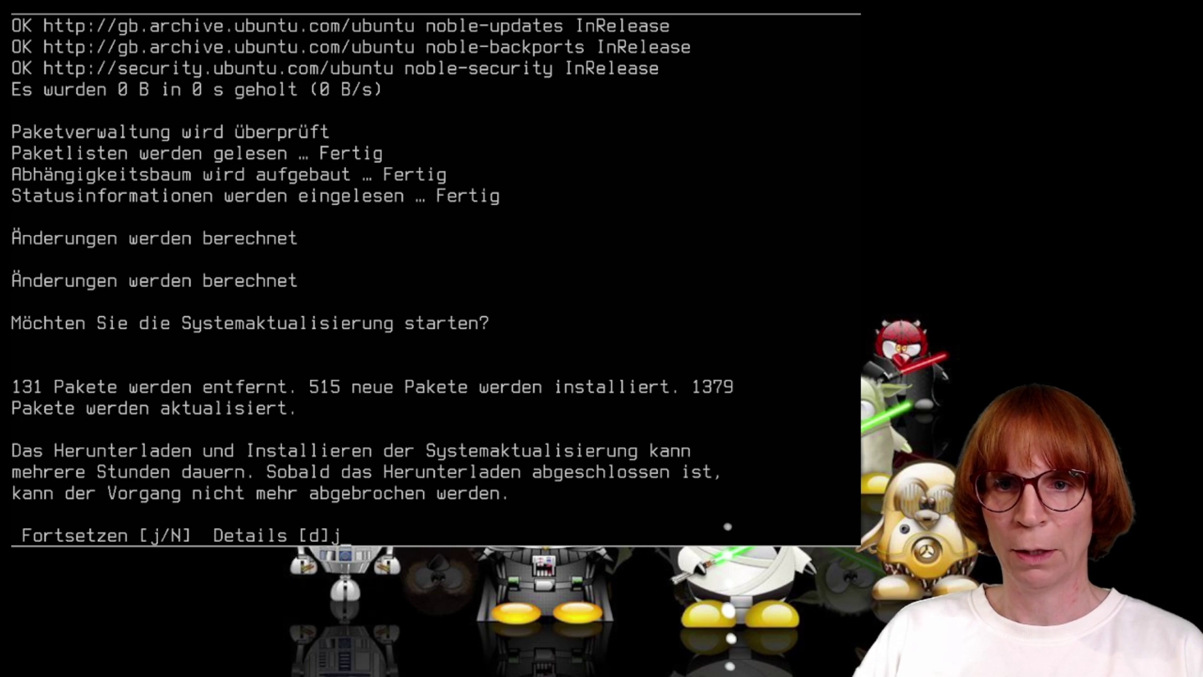
key(Return)
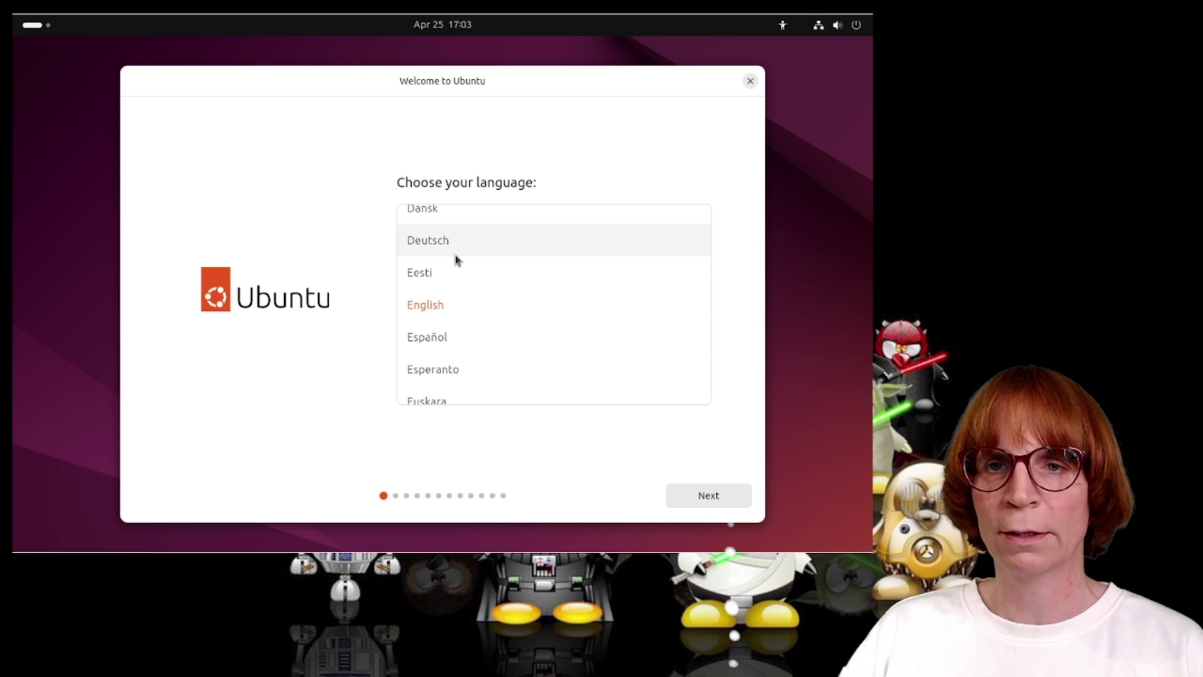
Set the installer language to Deutsch and switch on Large Text in the accessibility menu.
click(455, 254)
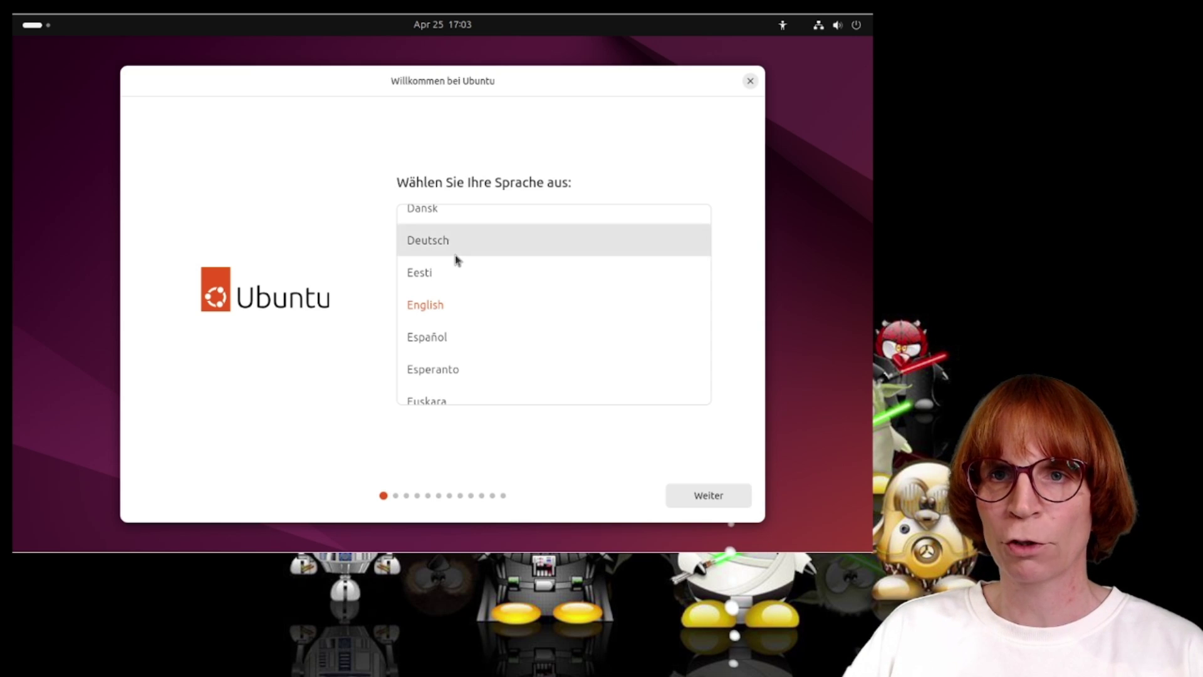
click(695, 497)
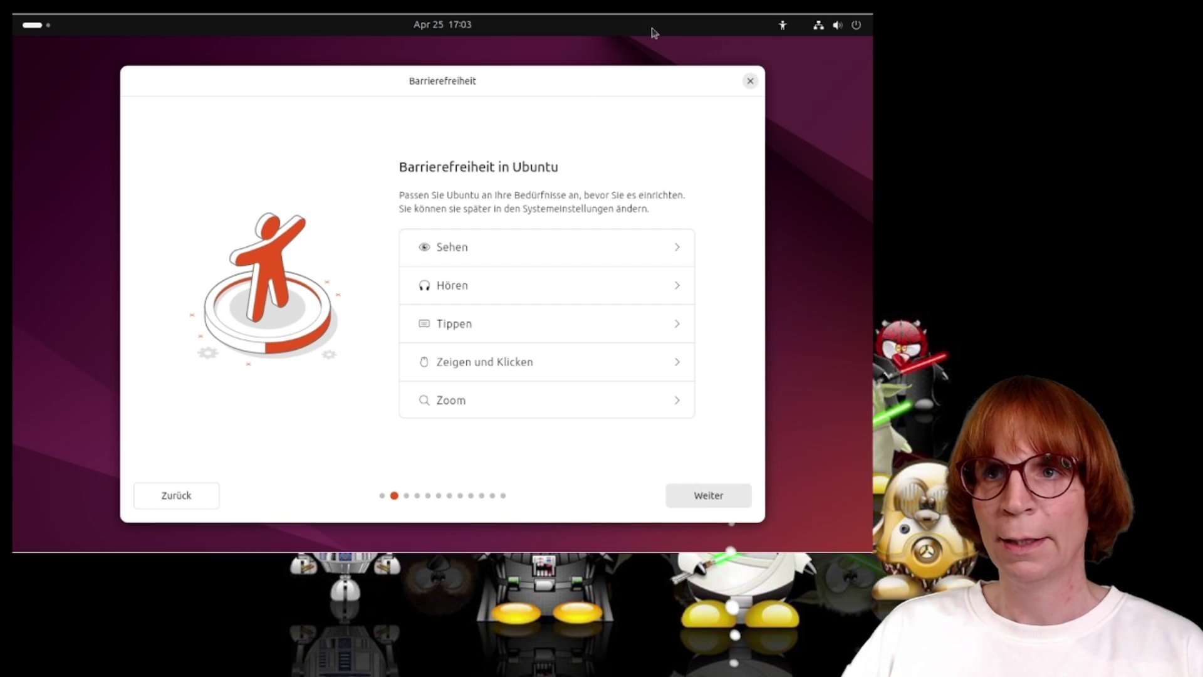
click(781, 26)
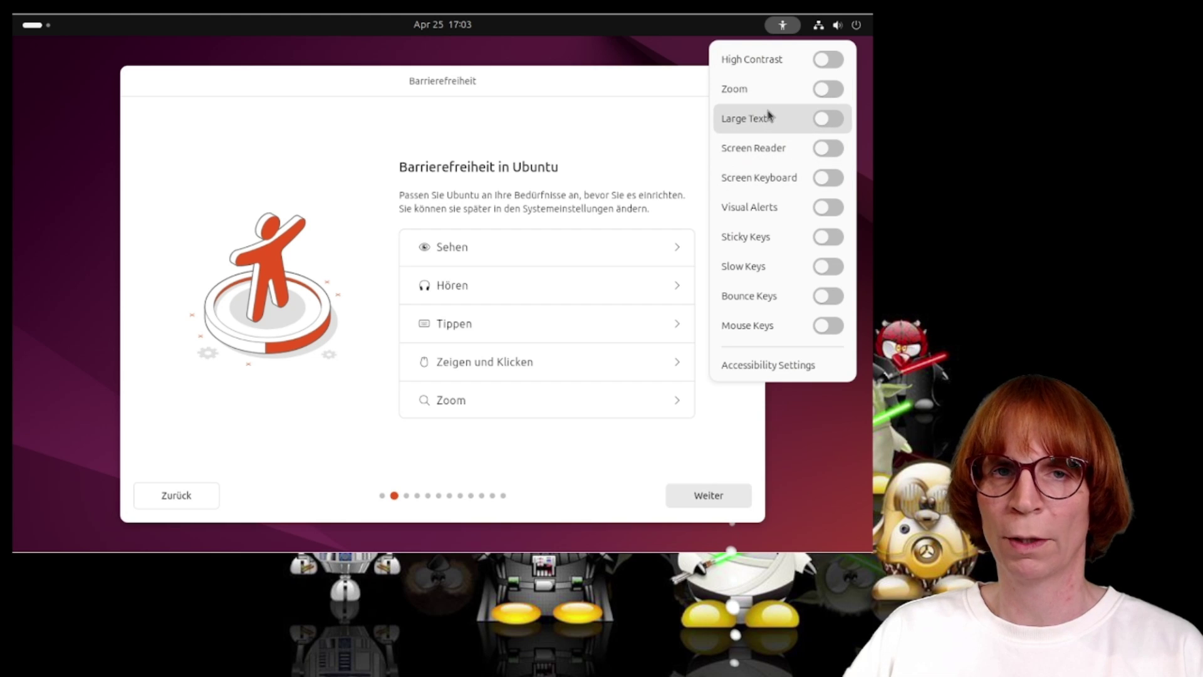
click(828, 119)
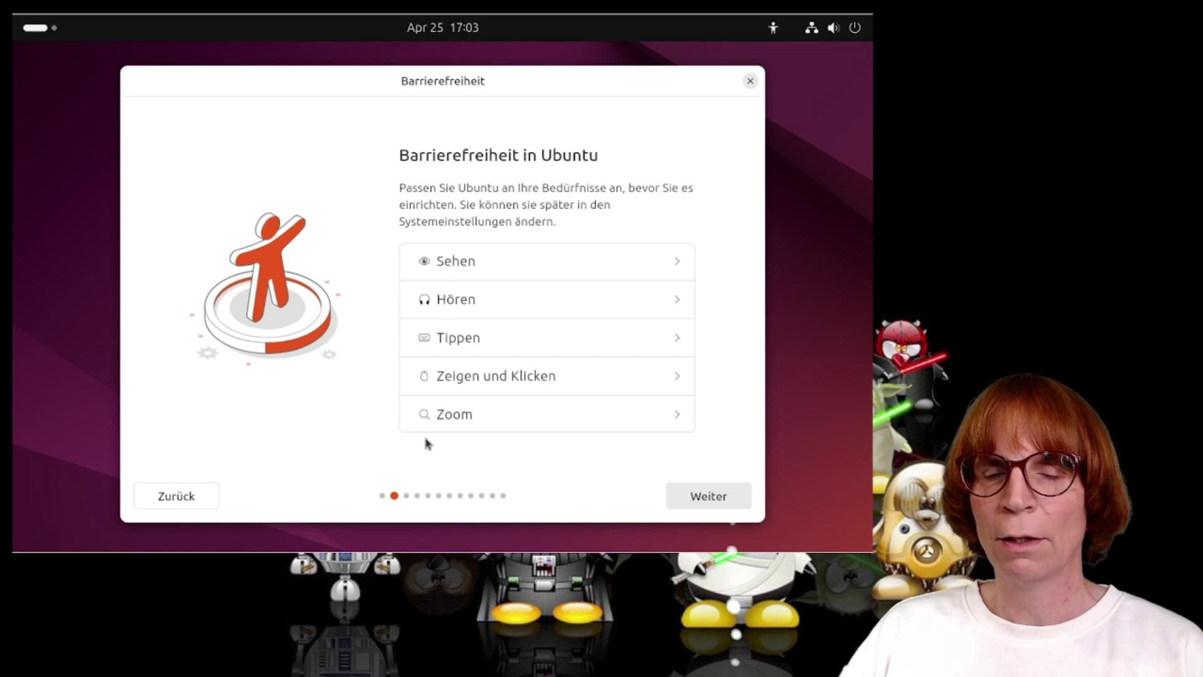
click(720, 497)
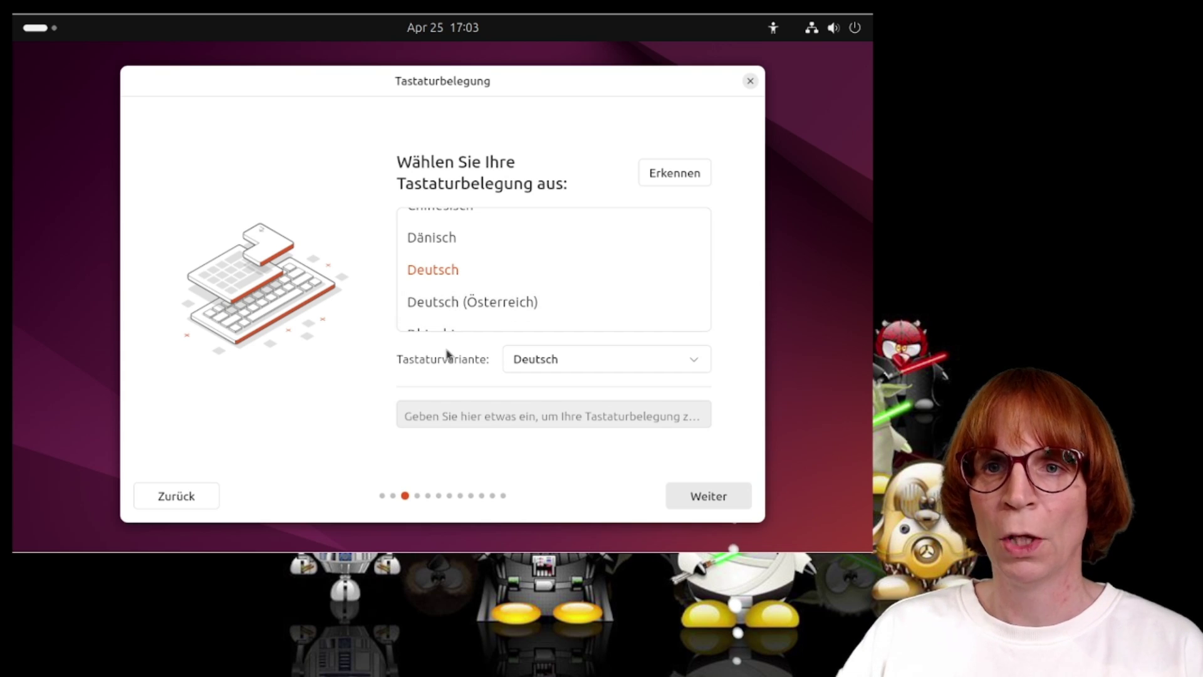
Test the Deutsch keyboard layout by typing 'ääüüöö', then keep it.
click(444, 413)
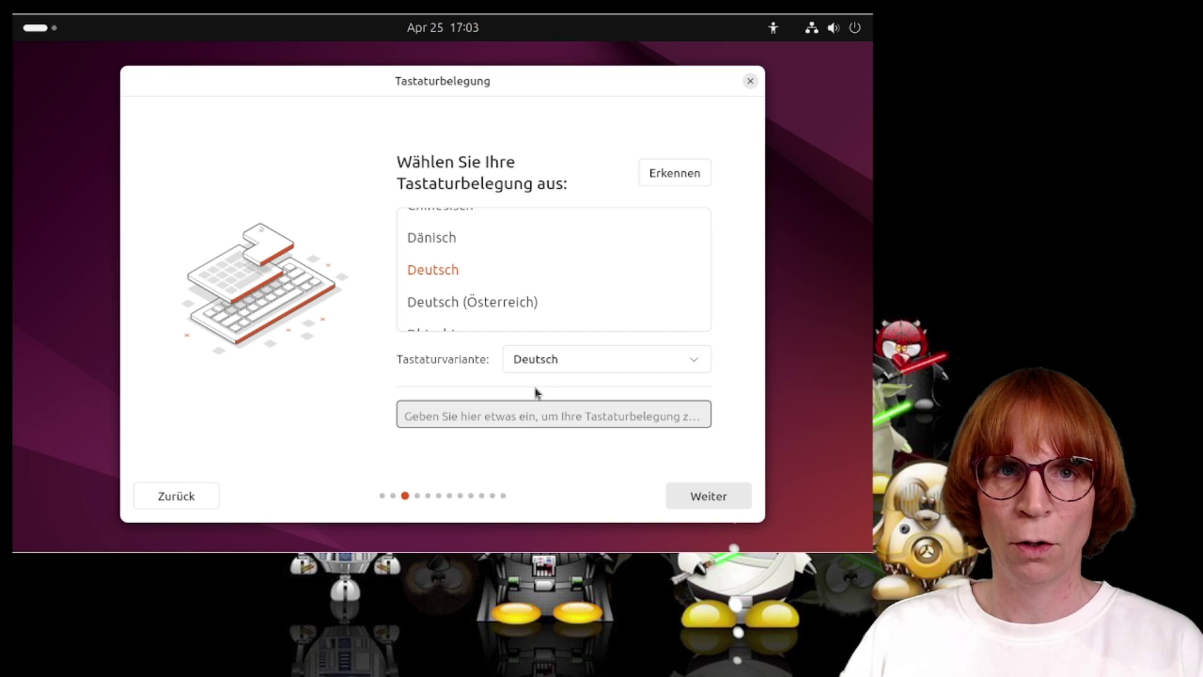
text(ä)
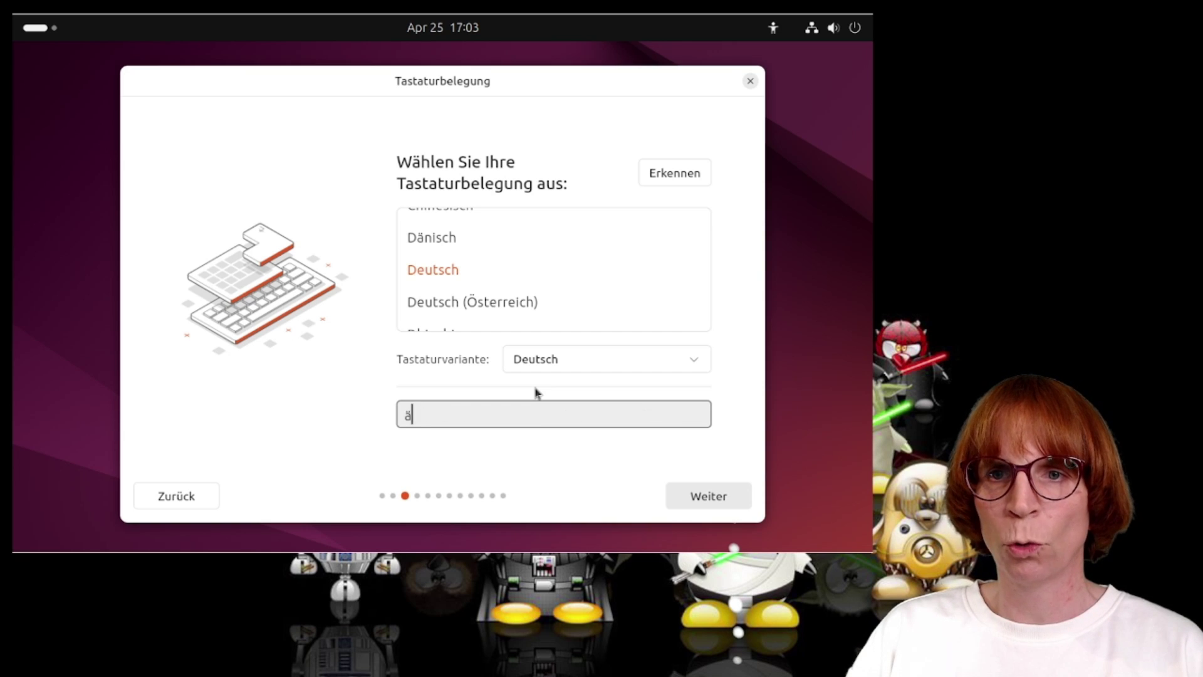
text(äüü)
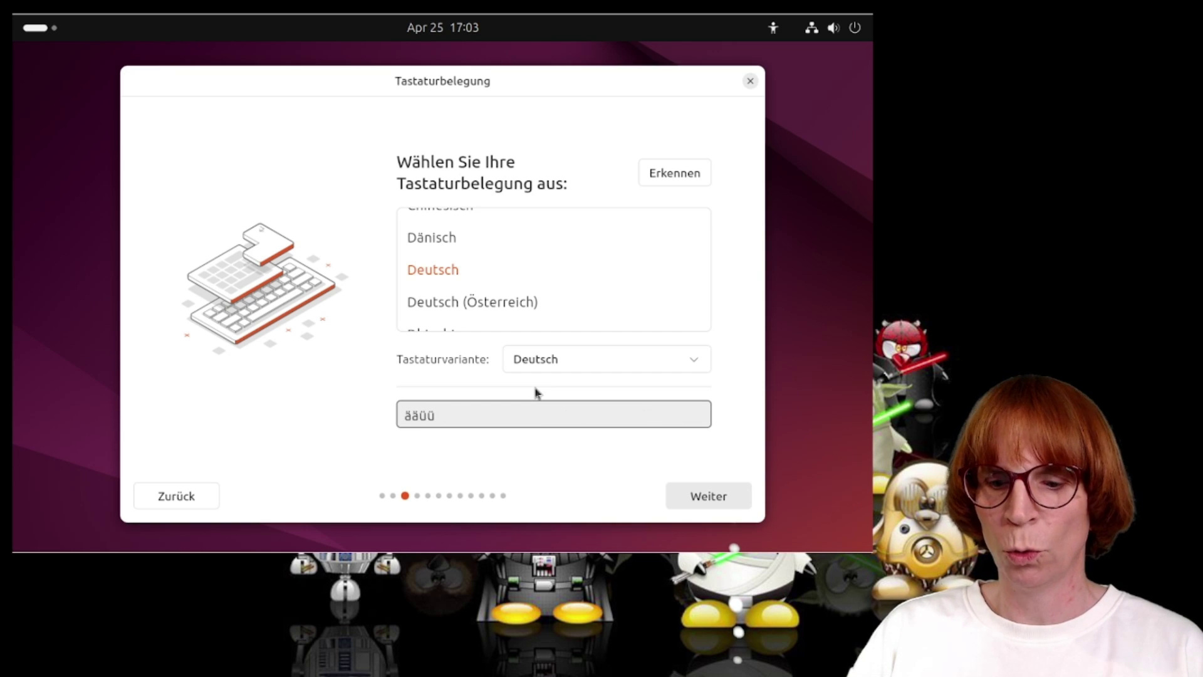
text(öö)
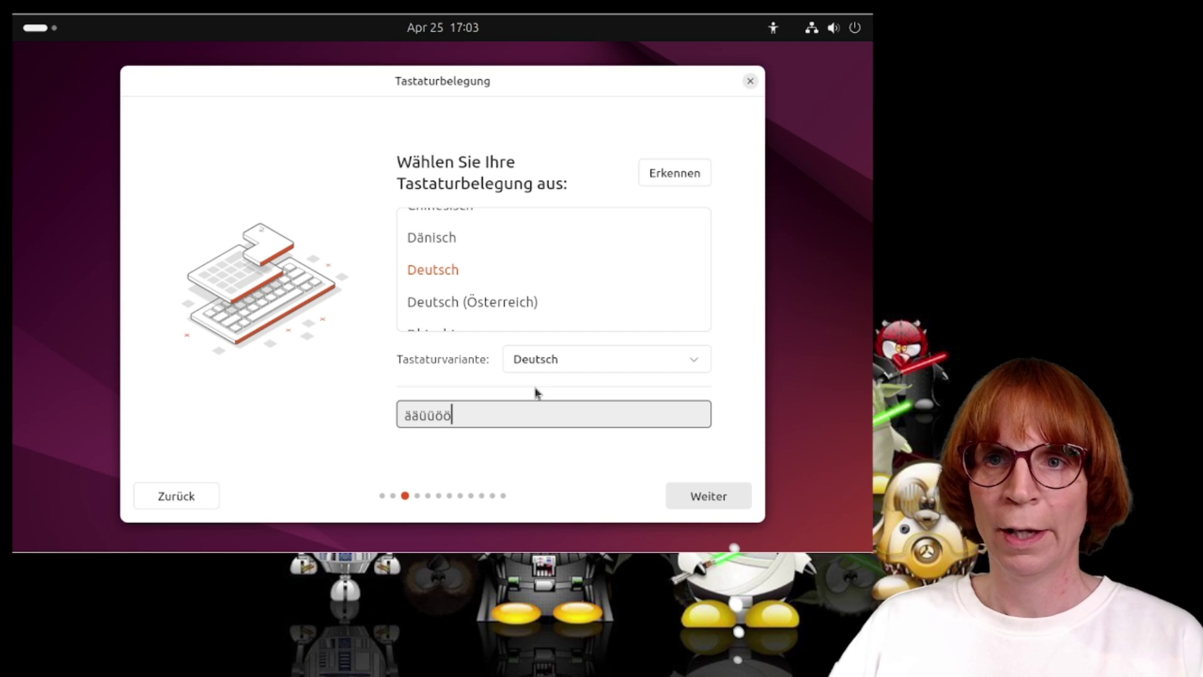
click(705, 492)
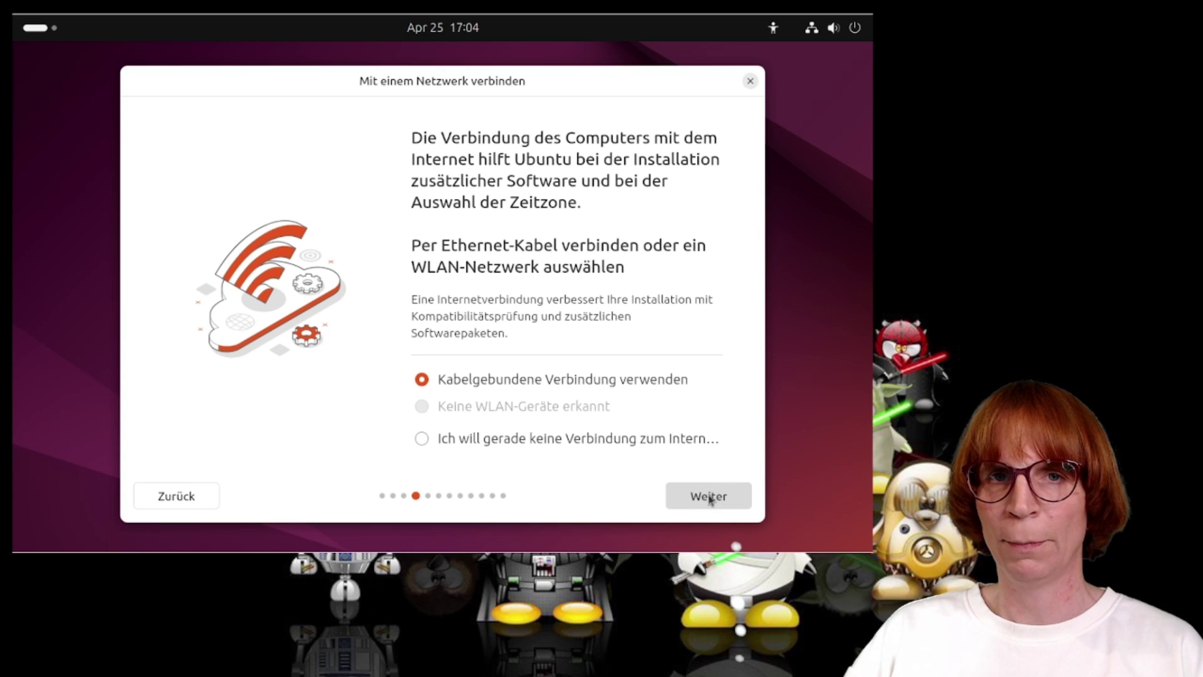
Keep 'Kabelgebundene Verbindung verwenden' as the network connection.
click(708, 497)
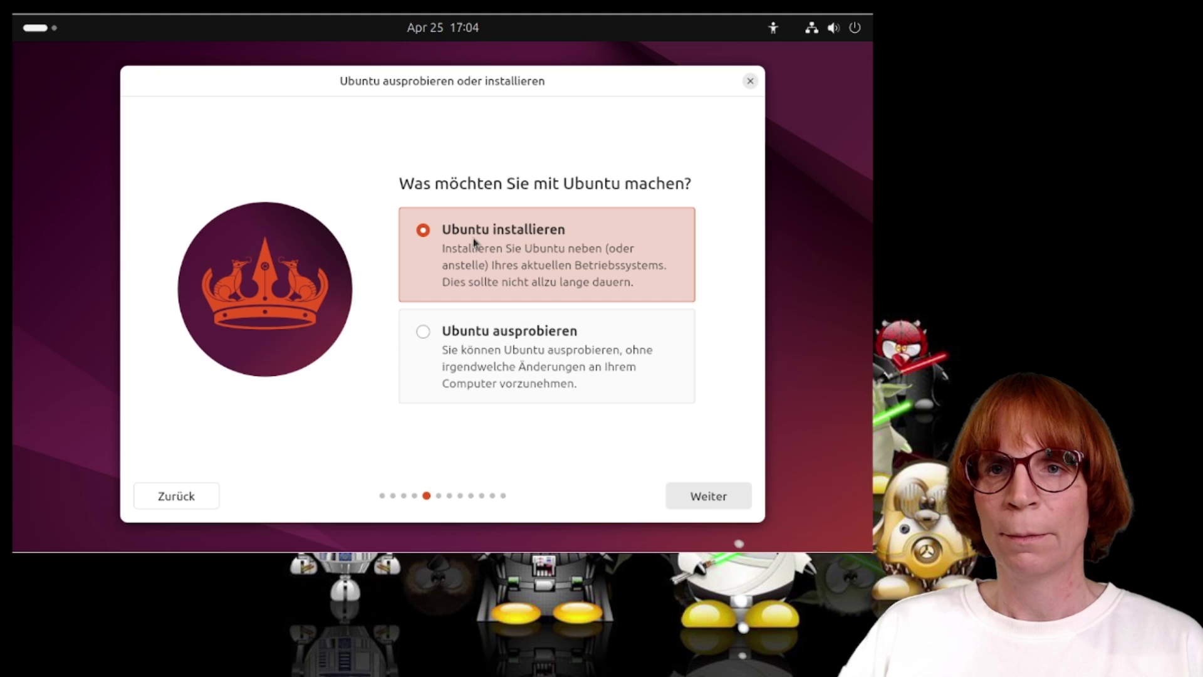
Choose 'Ubuntu installieren' with the 'Interaktive Installation' option.
click(700, 501)
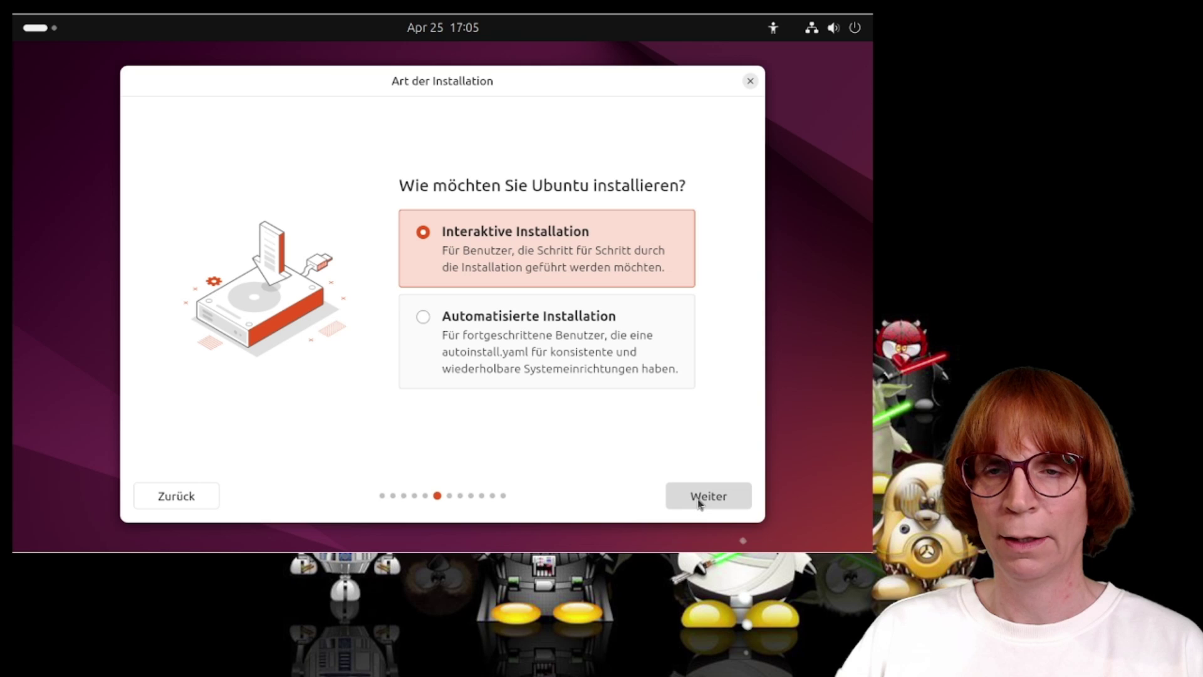
click(699, 503)
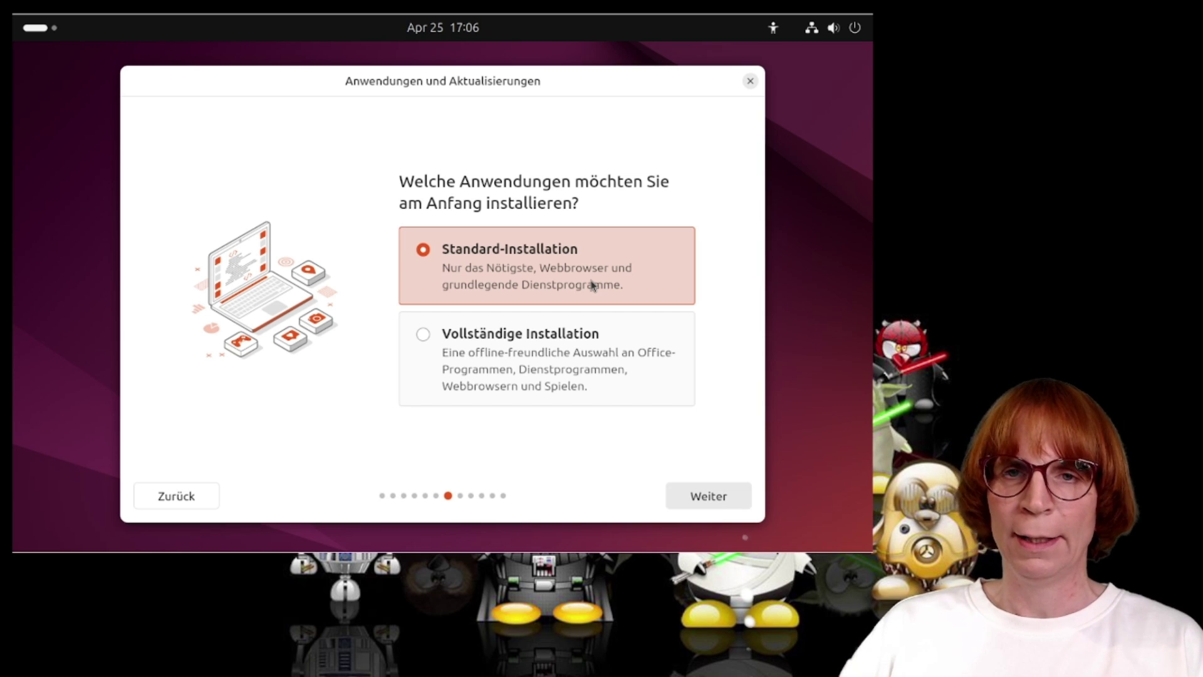
Keep the standard application set and add third-party graphics/WLAN drivers and extra media format support.
click(698, 498)
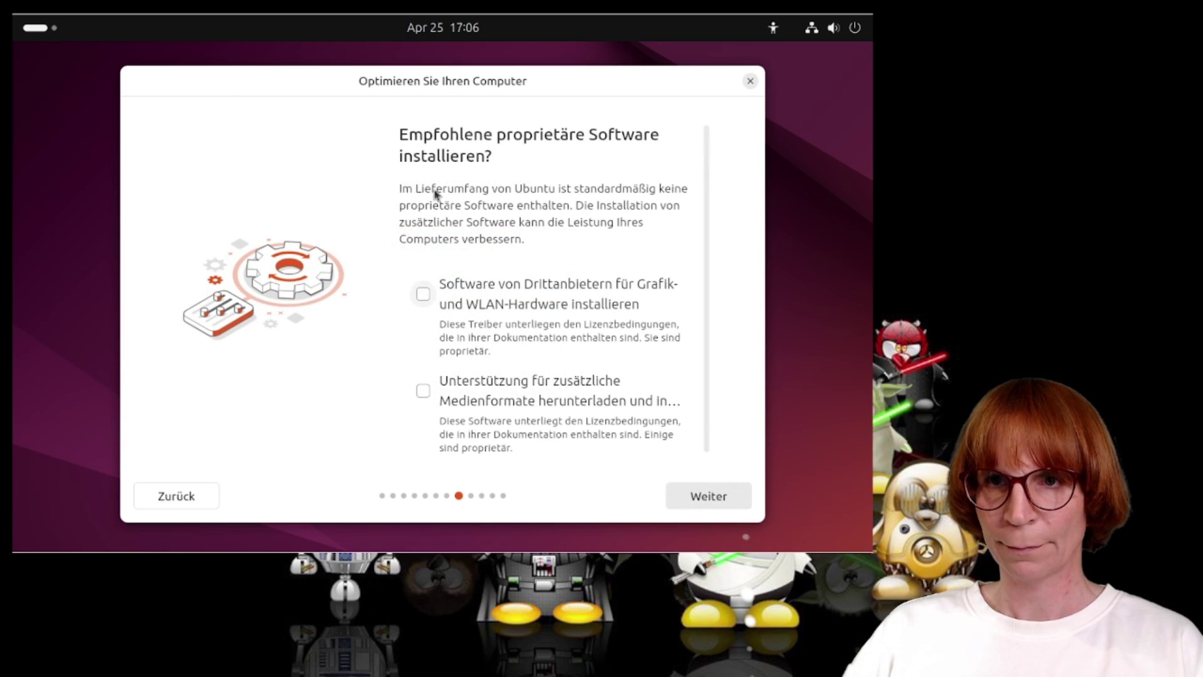
click(491, 296)
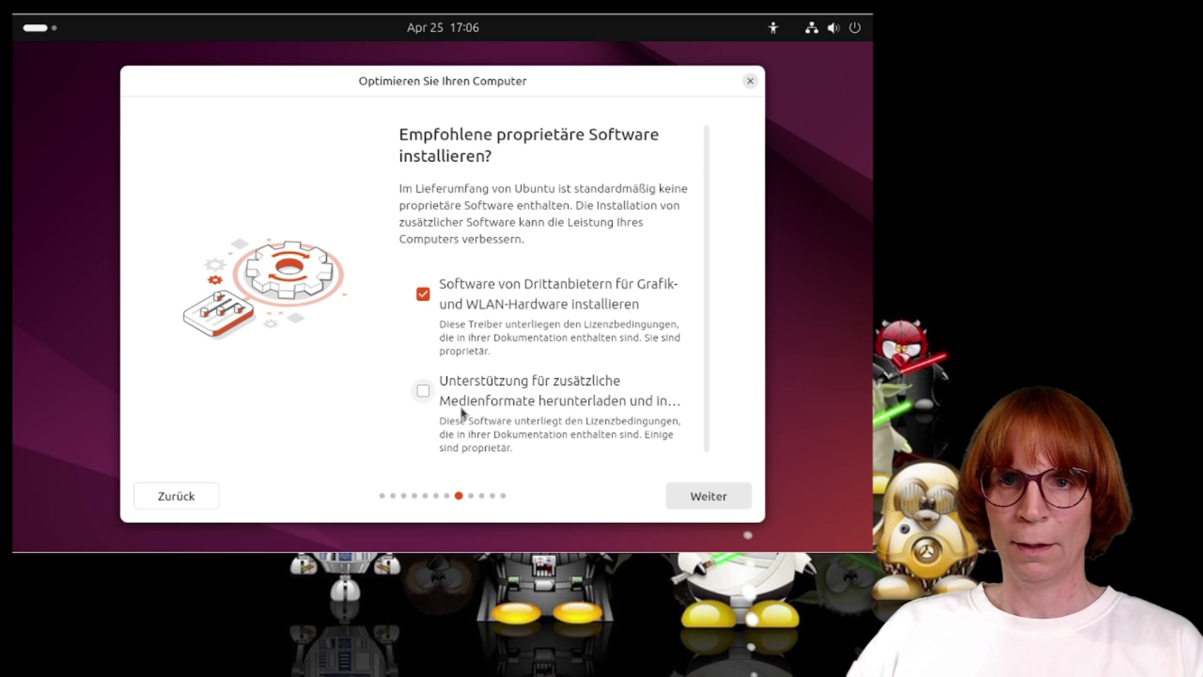
click(460, 411)
Choose 'Festplatte löschen und Ubuntu installieren' as the installation type.
click(706, 498)
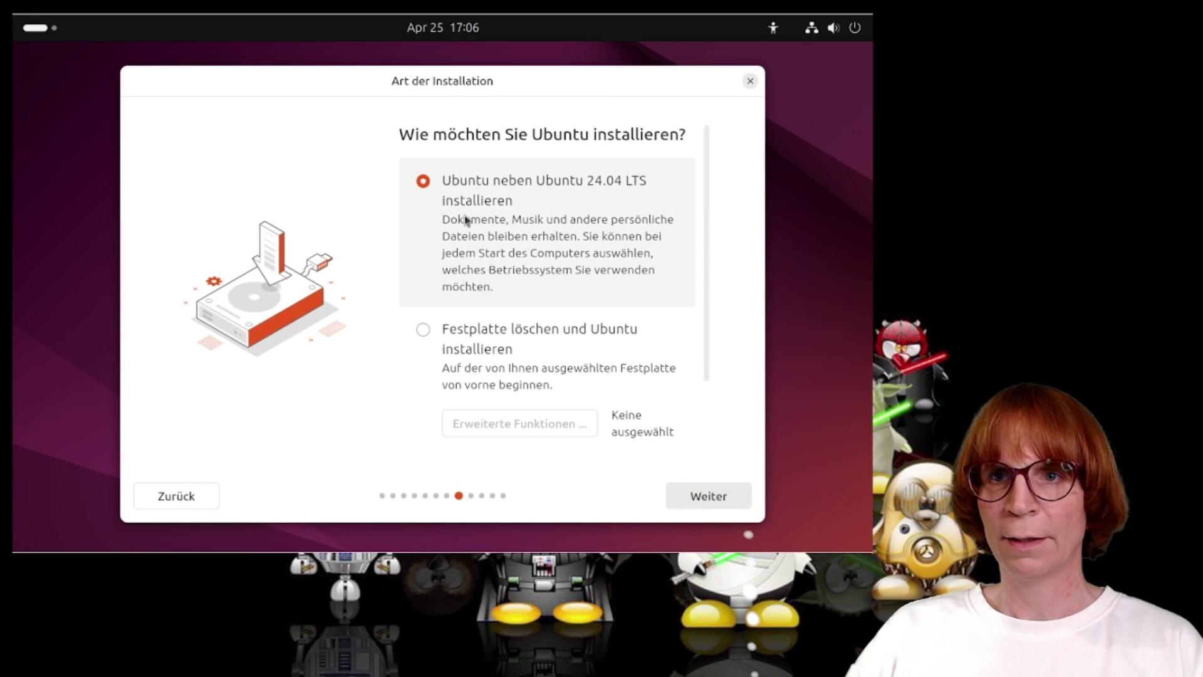
click(478, 331)
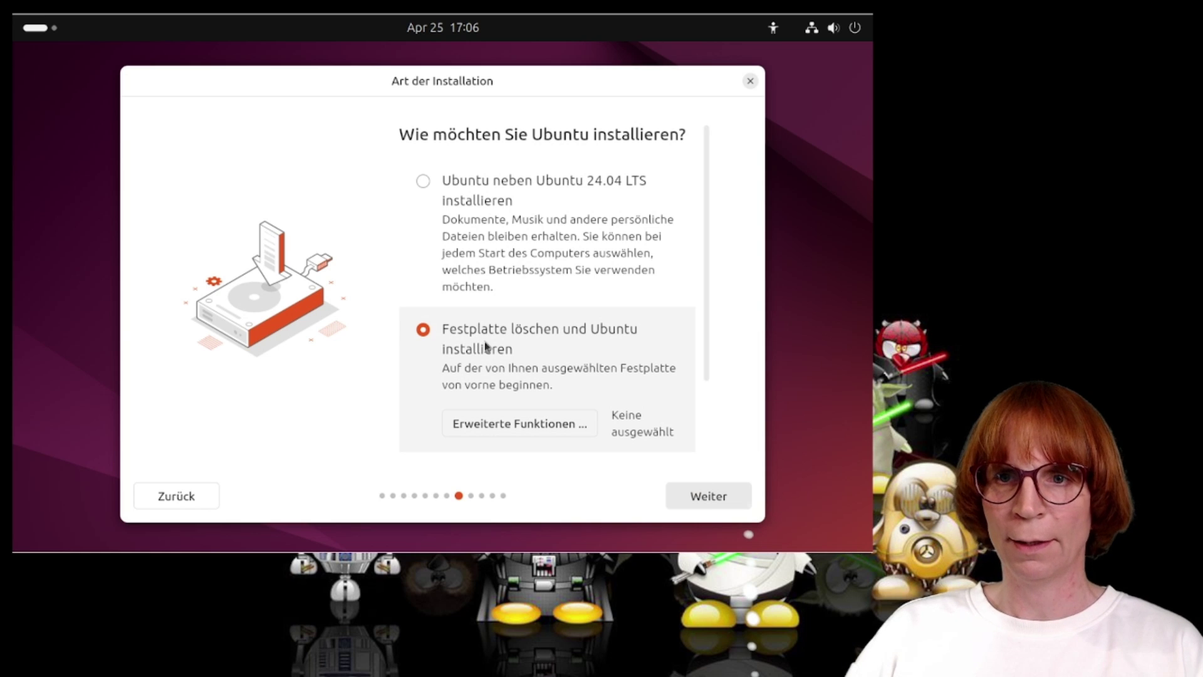
click(735, 495)
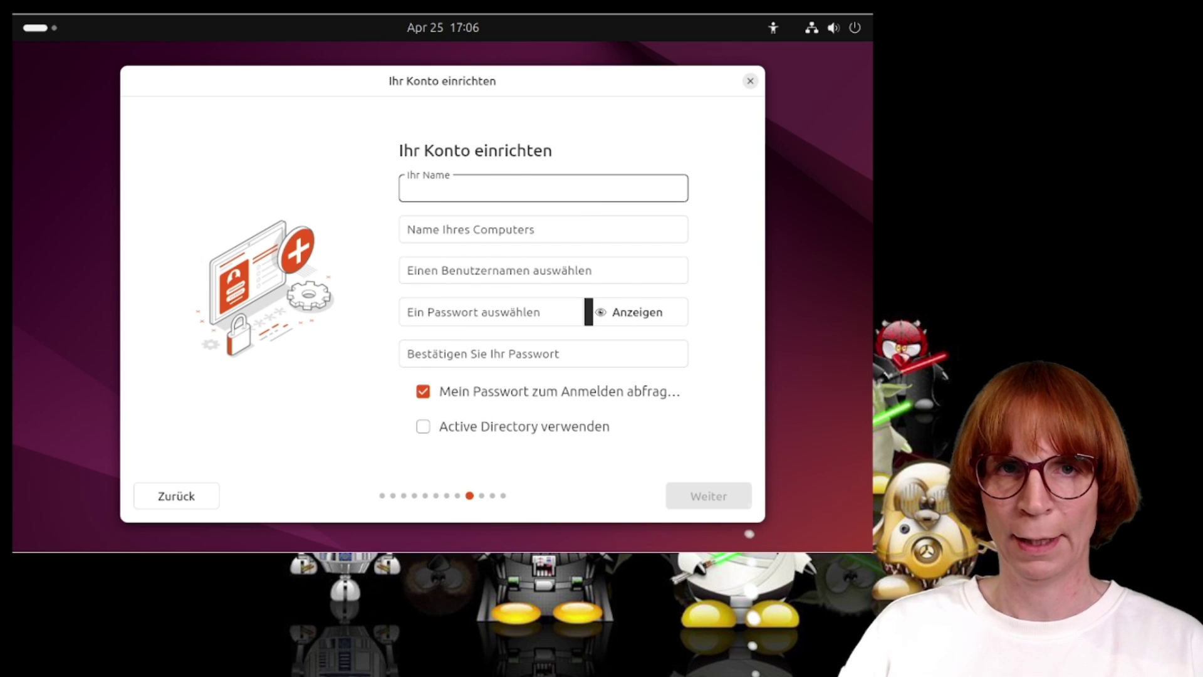
Enter 'Ubuntu' as the name and 'ubuntu-noble' as the computer name.
text(Ubuntu)
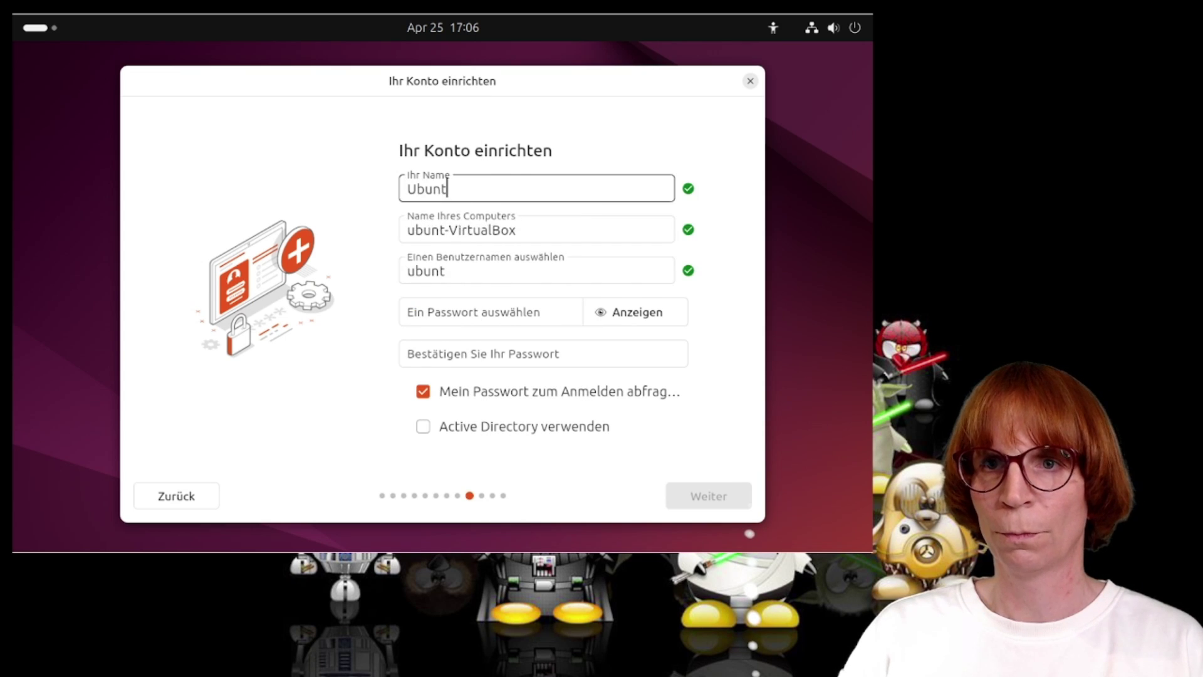
key(Tab)
text(u)
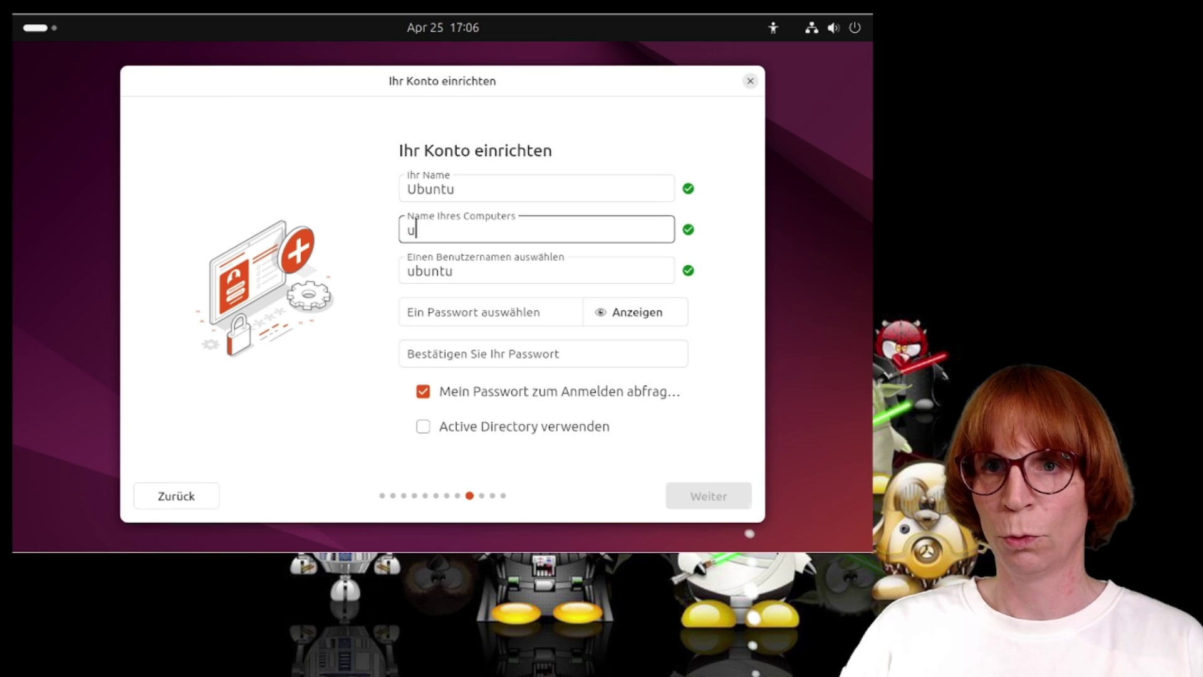
text(buntu-noble)
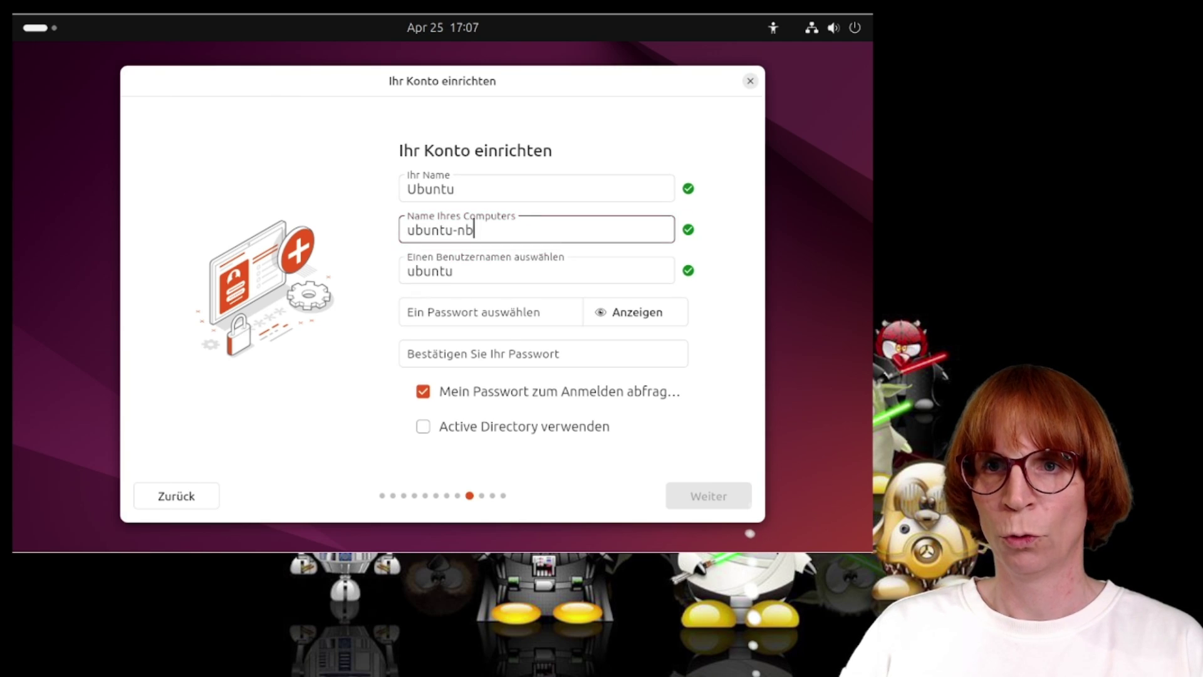
key(BackSpace)
key(BackSpace)
key(BackSpace)
key(BackSpace)
text(oble)
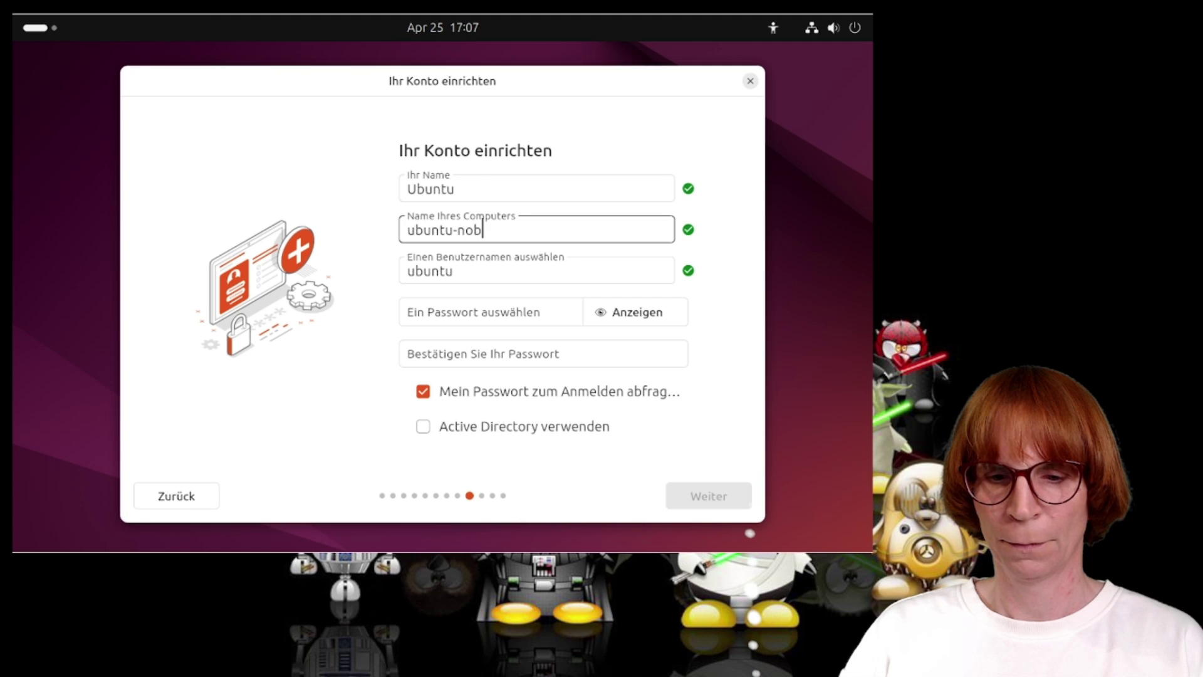
Keep username 'ubuntu', enter and confirm the account password, and continue.
key(Tab)
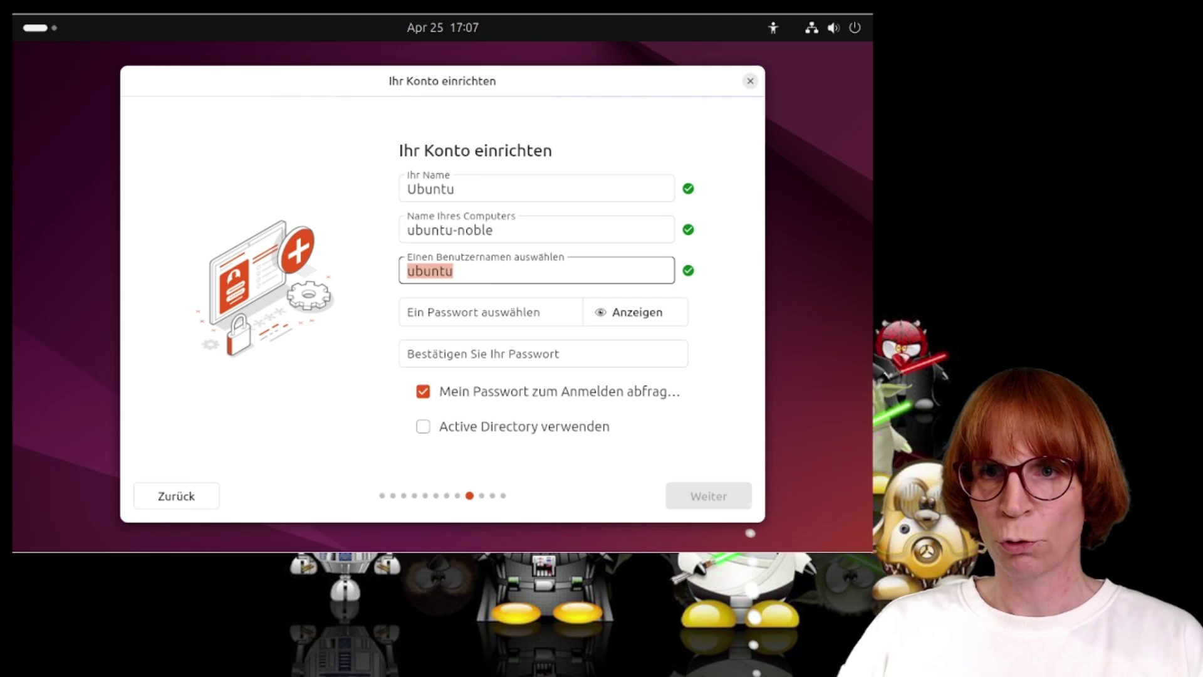
key(Tab)
text(123)
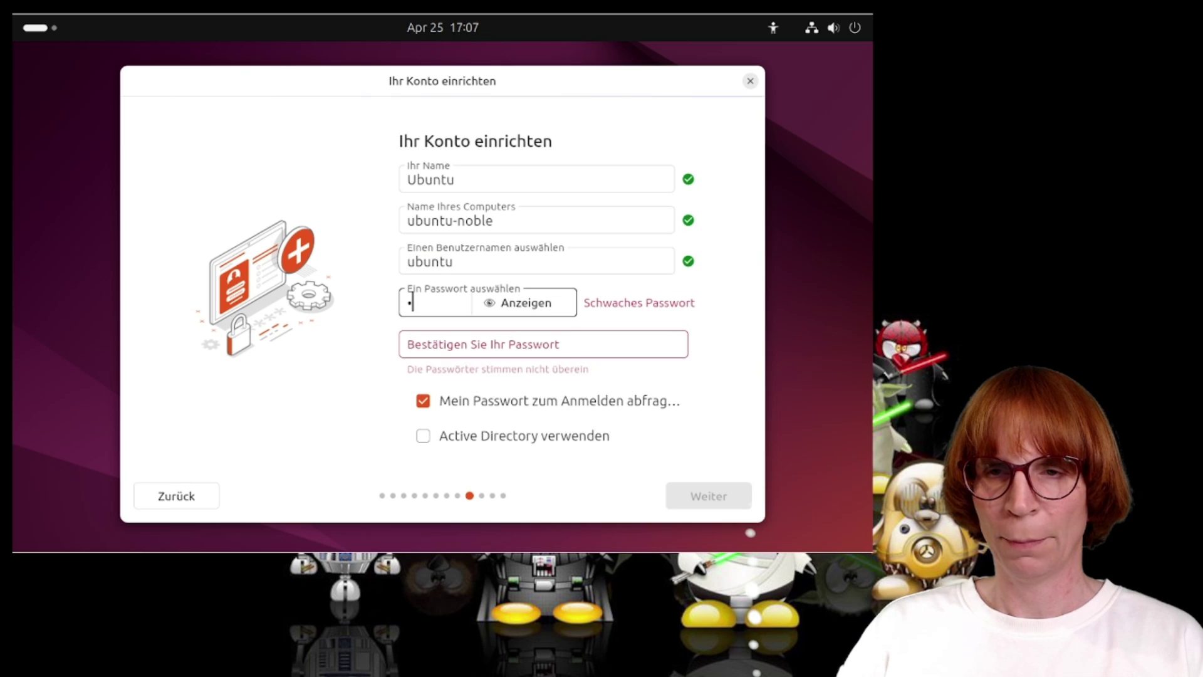
text(45678)
key(Tab)
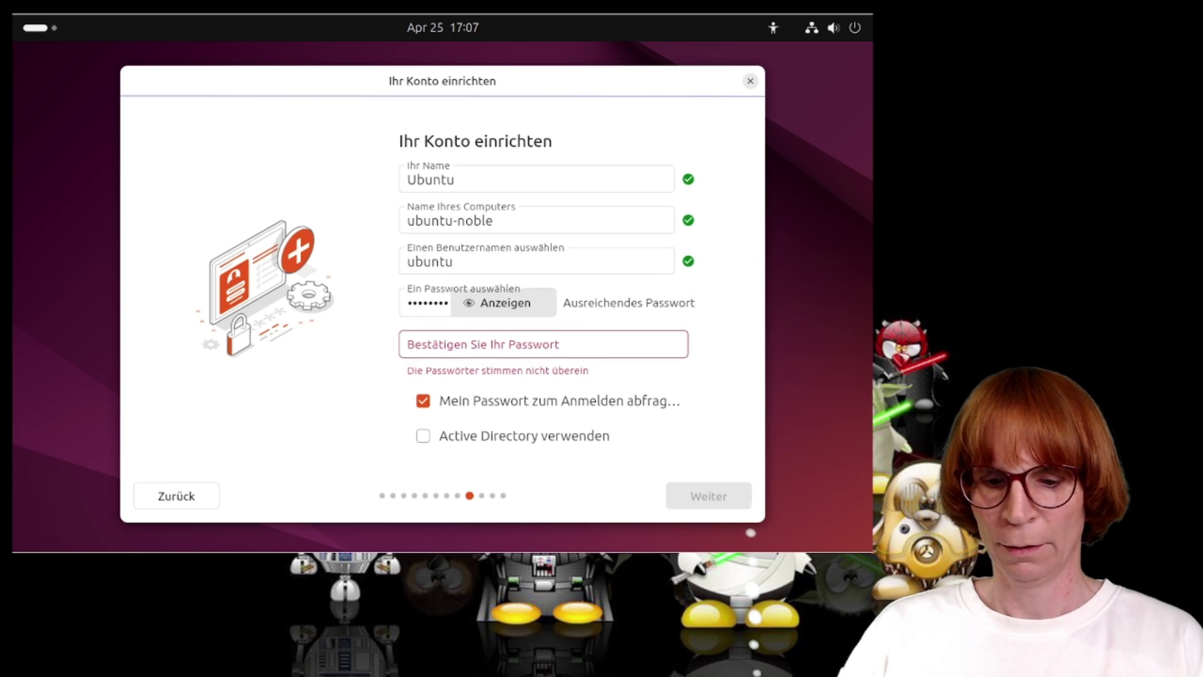
text(1234)
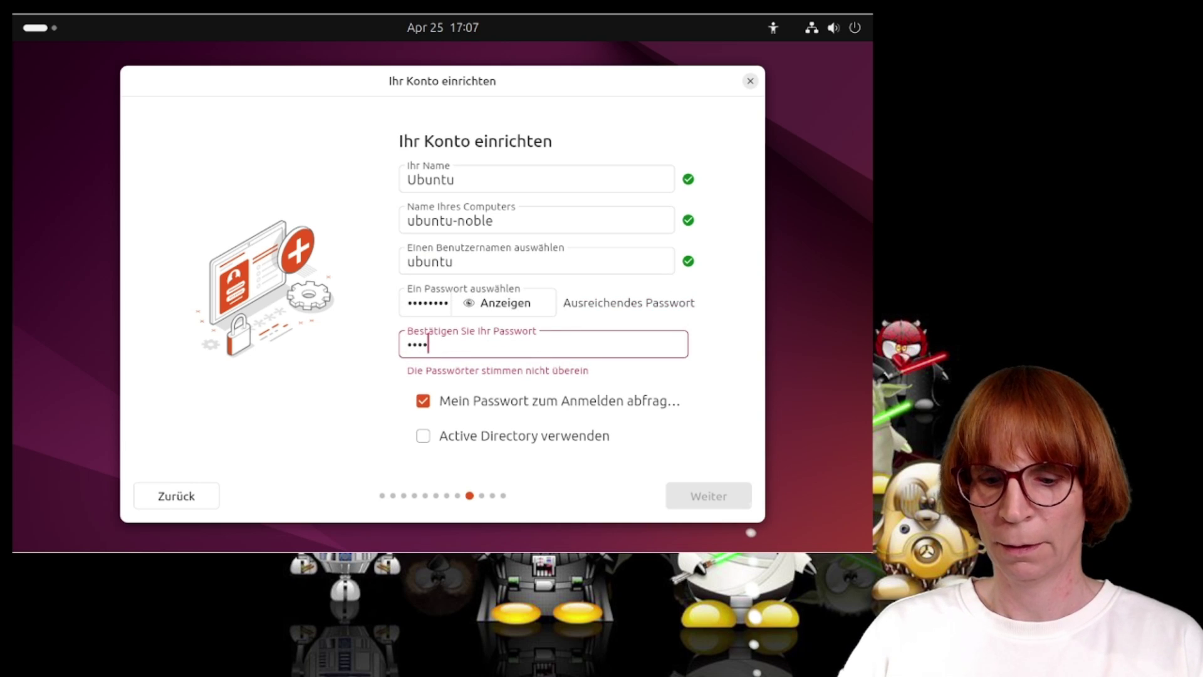
key(BackSpace)
key(BackSpace)
key(BackSpace)
key(BackSpace)
text(123)
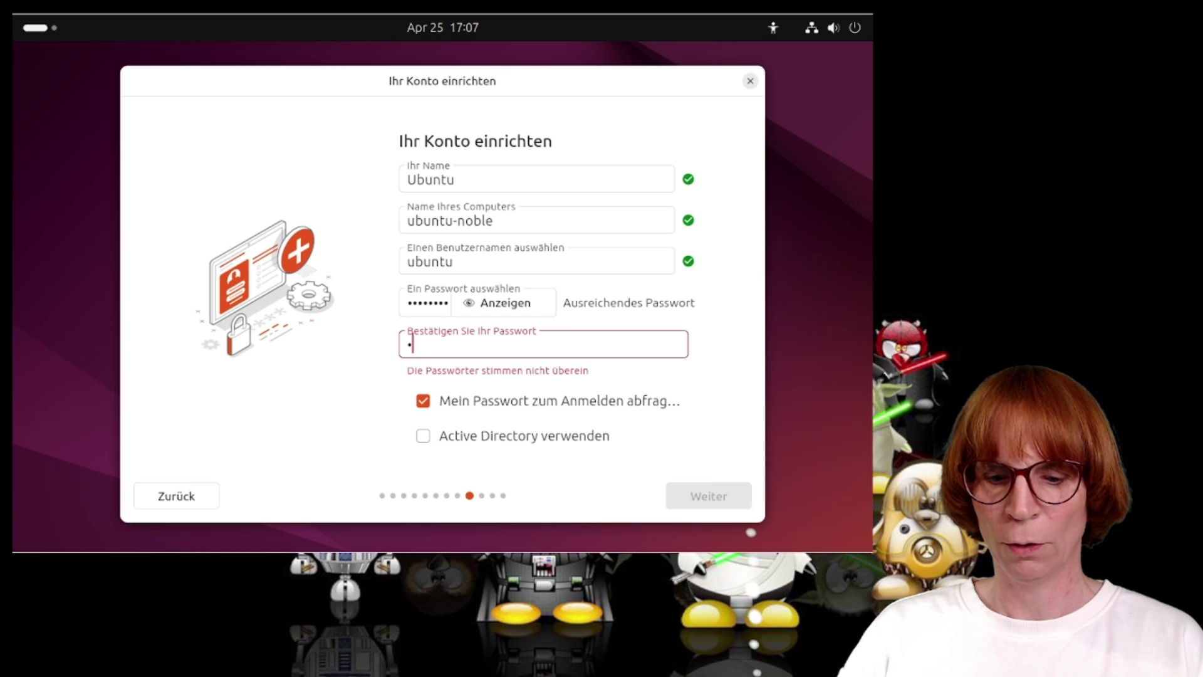
text(45678)
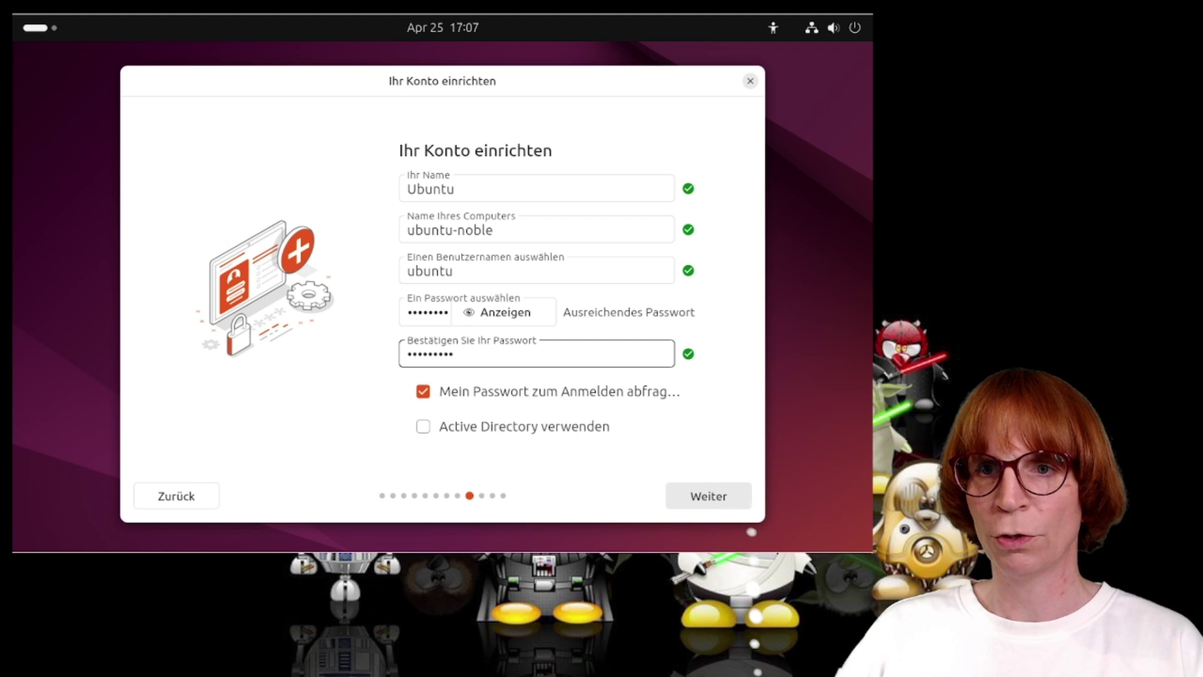
click(747, 501)
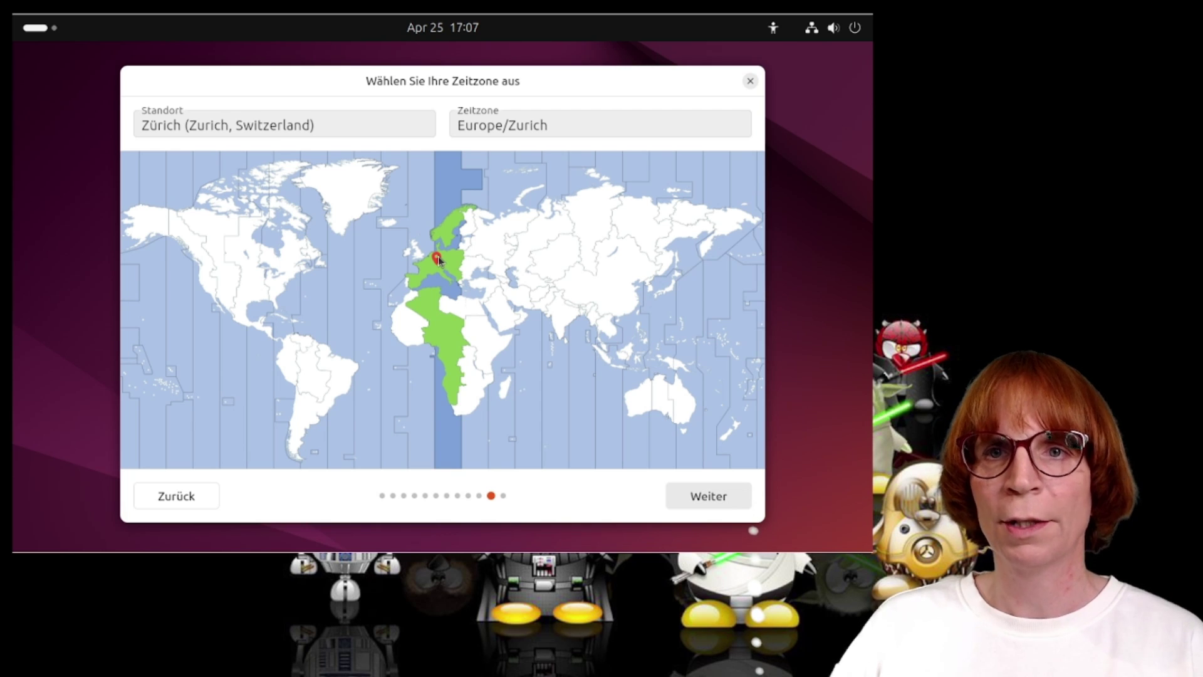
Keep the Europe/Zurich time zone, review the erase-disk summary (sda2 ext4 for /), and start installing.
click(727, 497)
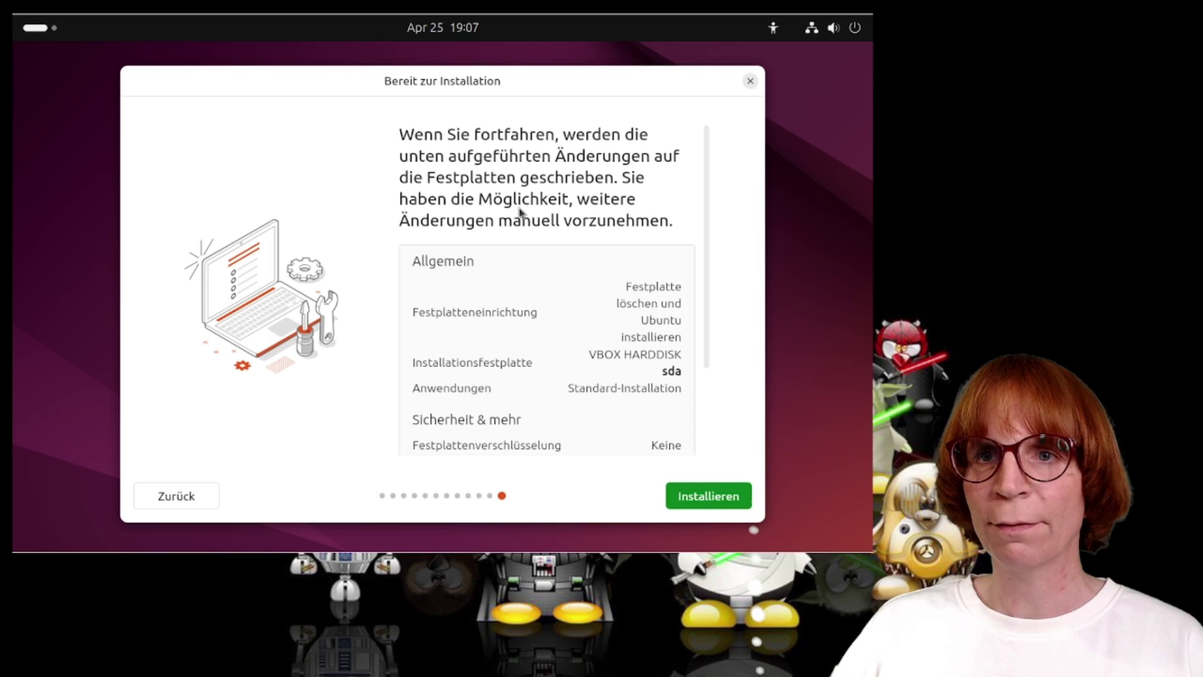
scroll(485, 280, down, 1)
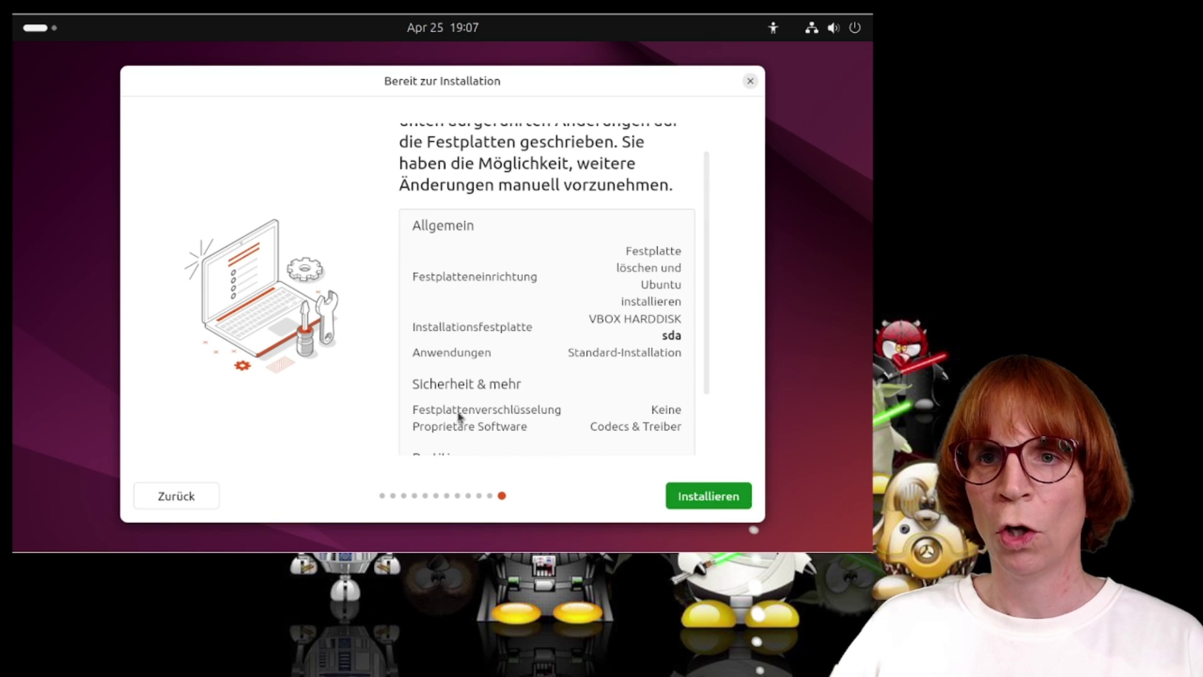
scroll(542, 262, down, 2)
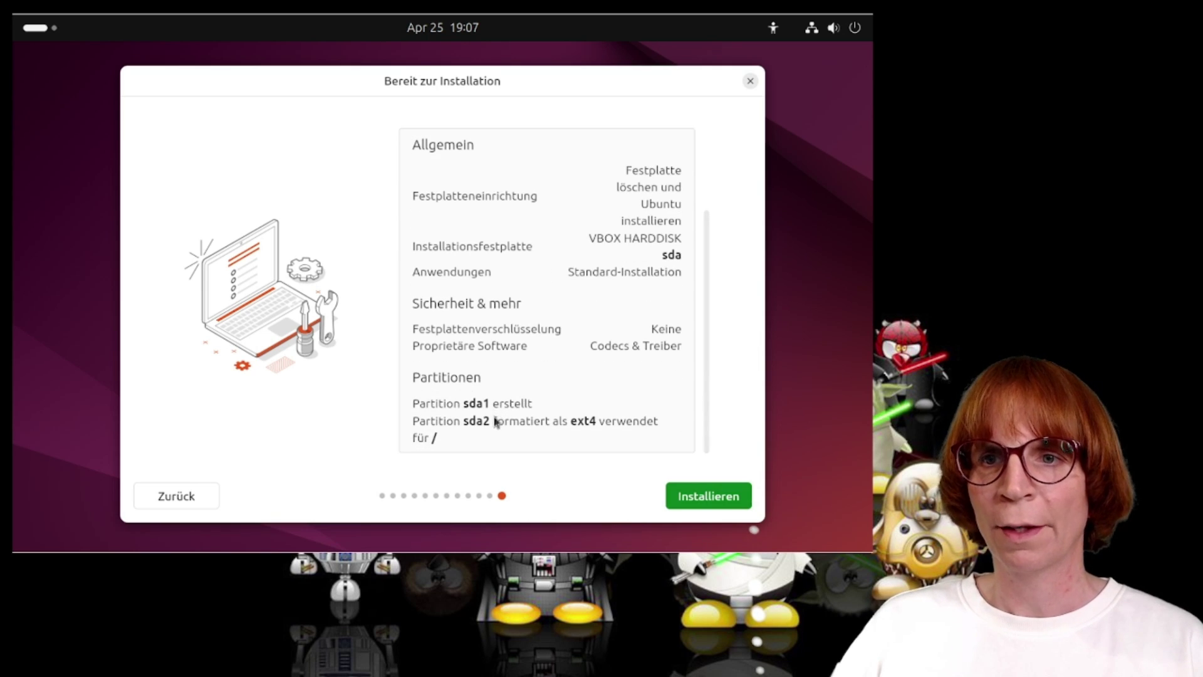
click(689, 497)
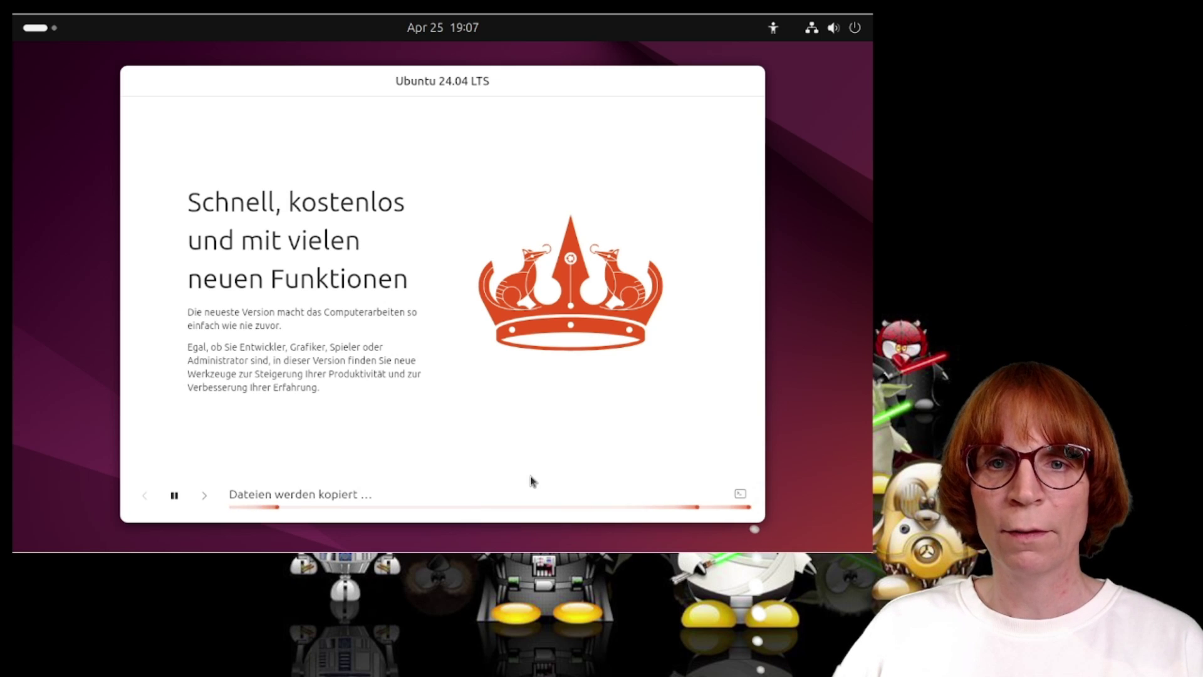
Show the detailed installation log while Ubuntu 24.04 LTS copies files.
click(740, 494)
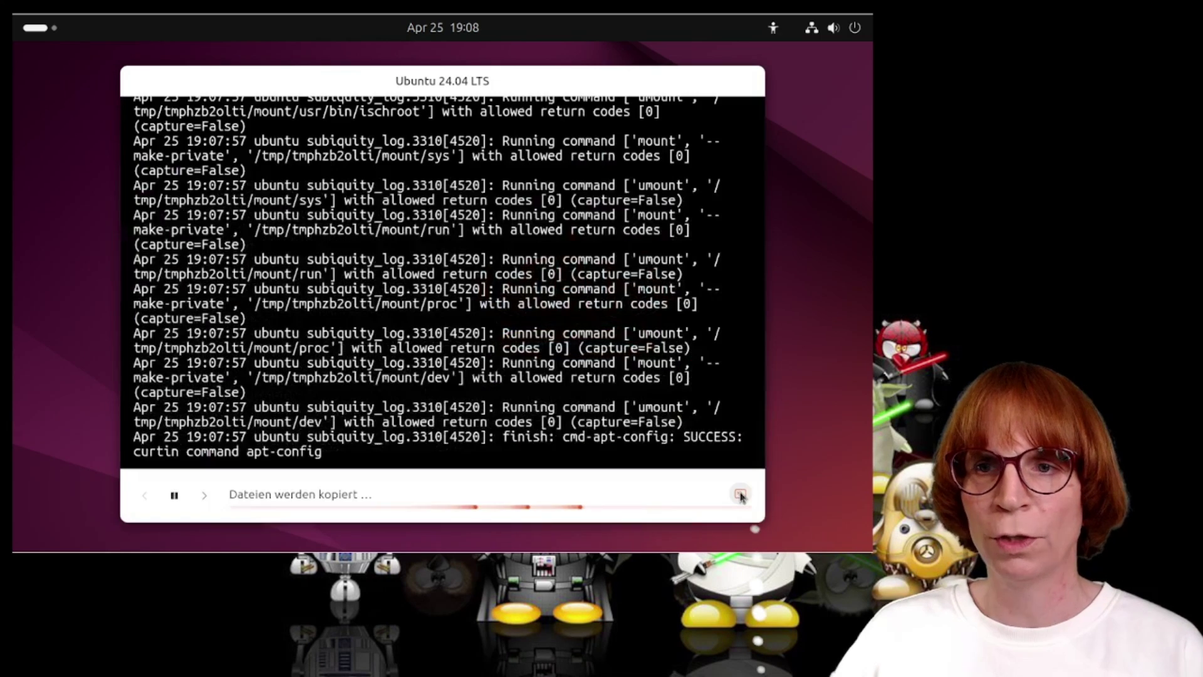